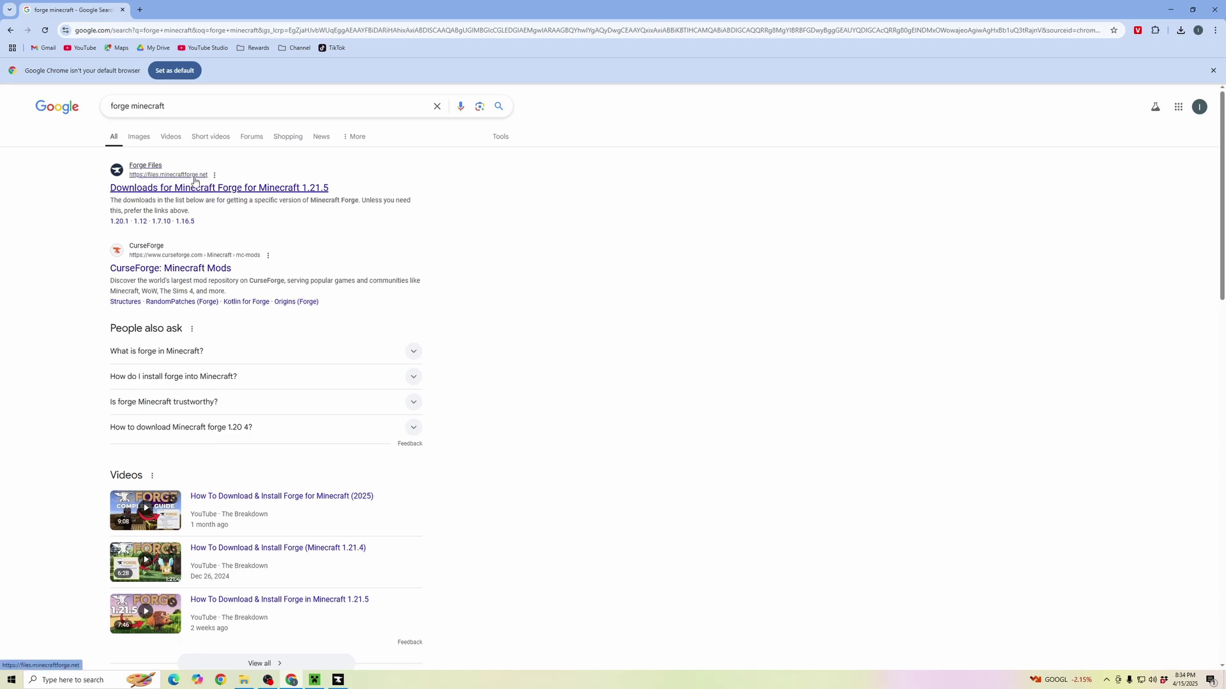
Download the forge-1.21.5-55.0.4 installer and run it with Java to install the client.
click(162, 189)
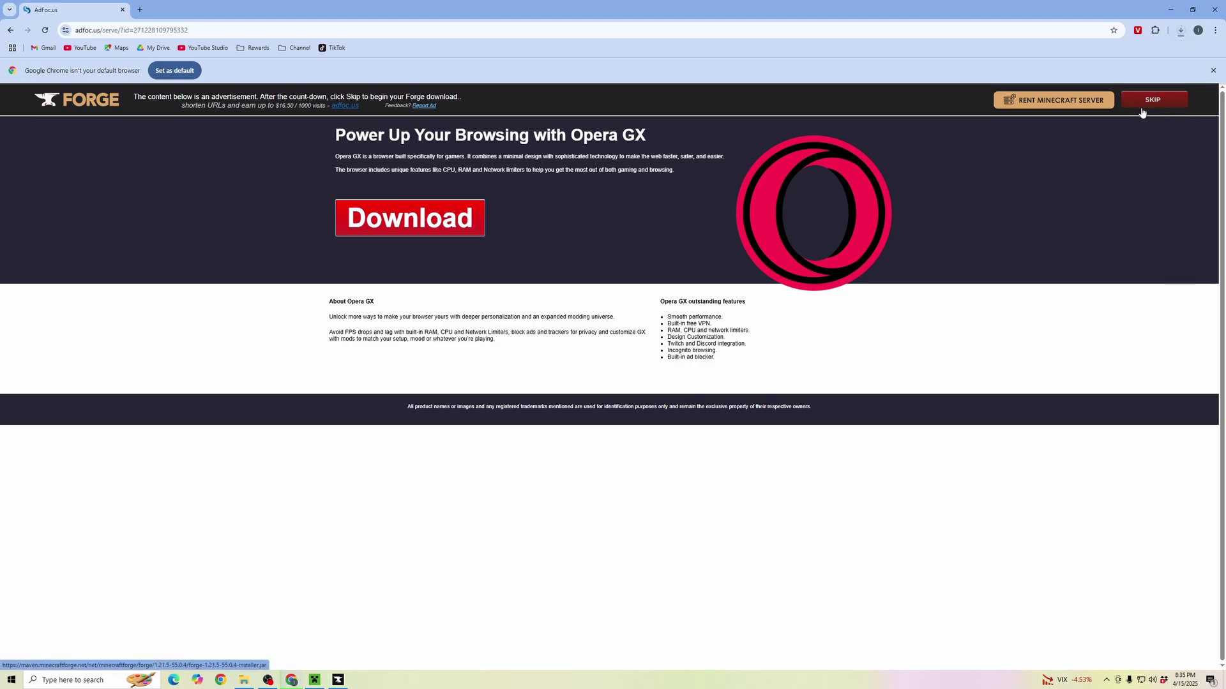
click(1181, 33)
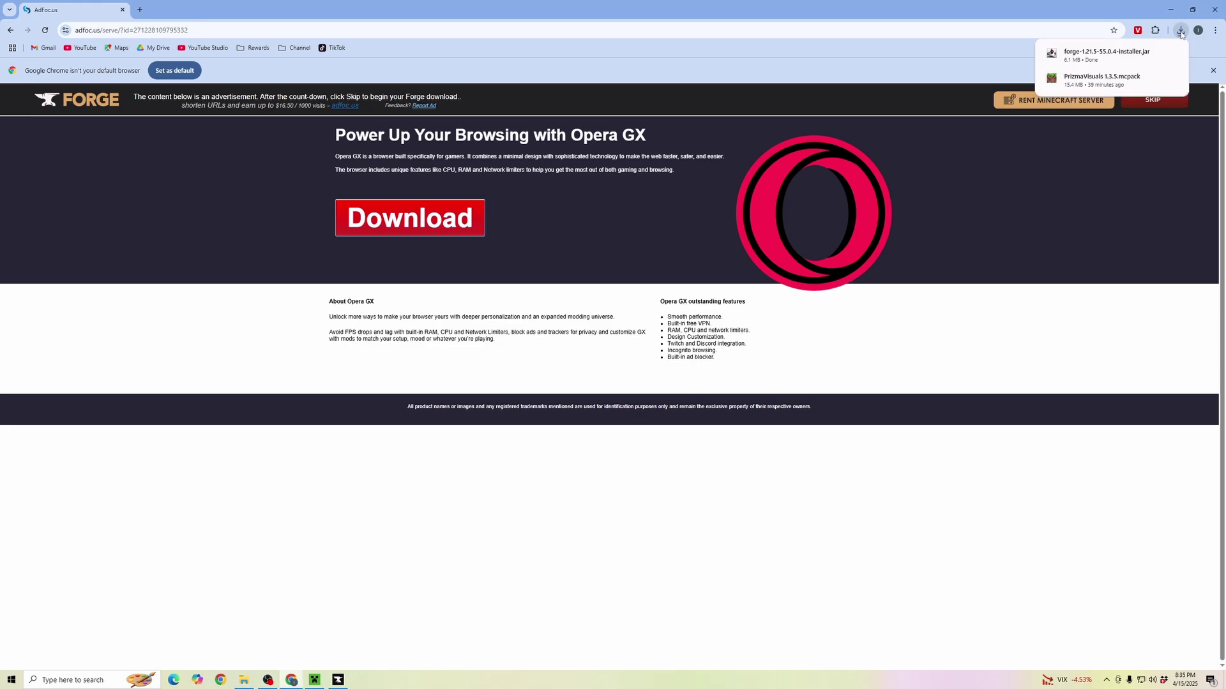
click(1104, 55)
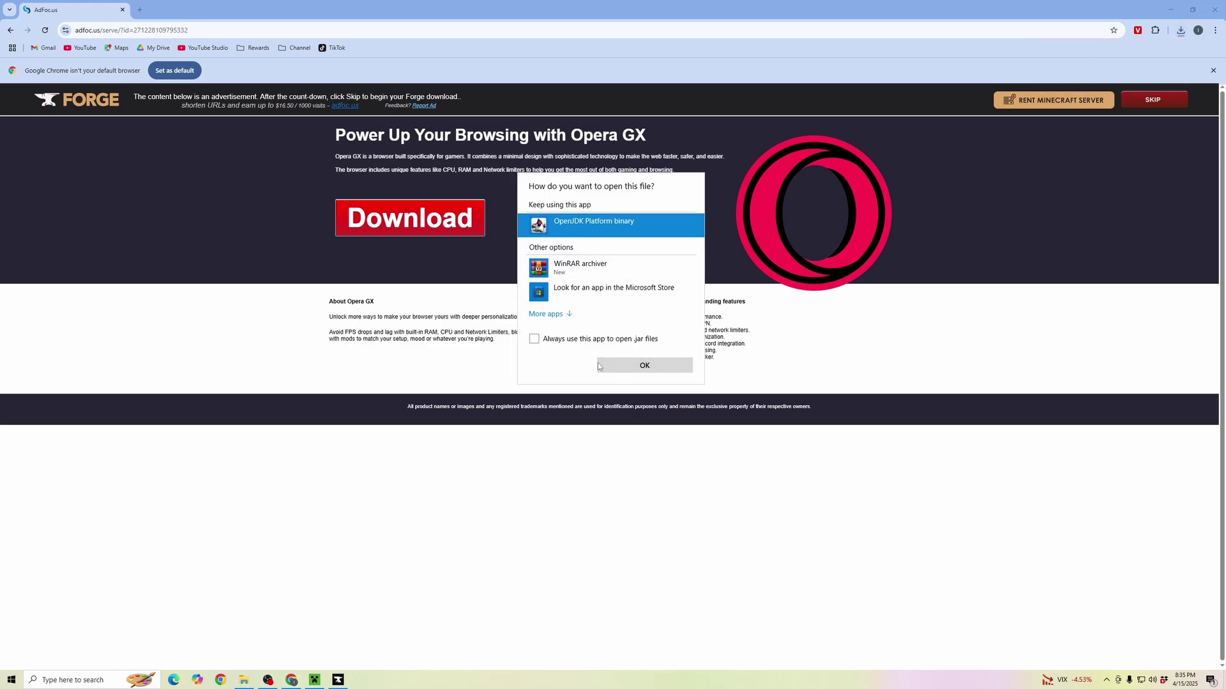
click(608, 366)
click(593, 392)
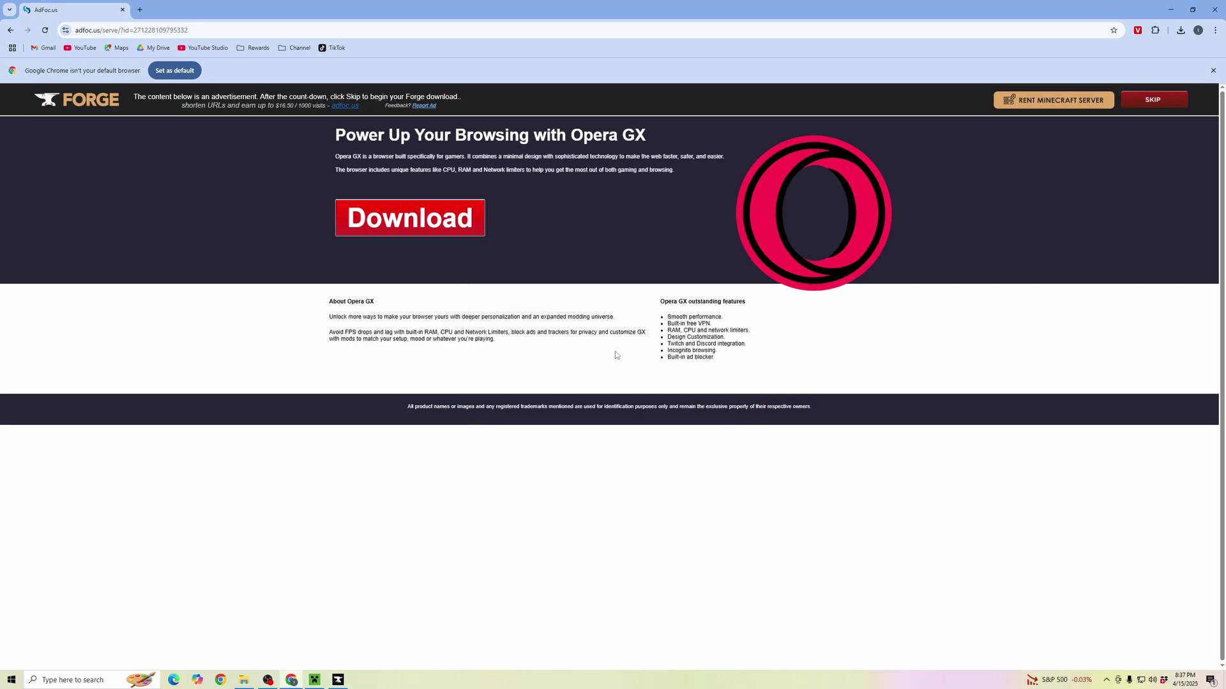
Go to curseforge.com and browse the Minecraft mods category.
click(353, 30)
text(curseforge.com)
key(Return)
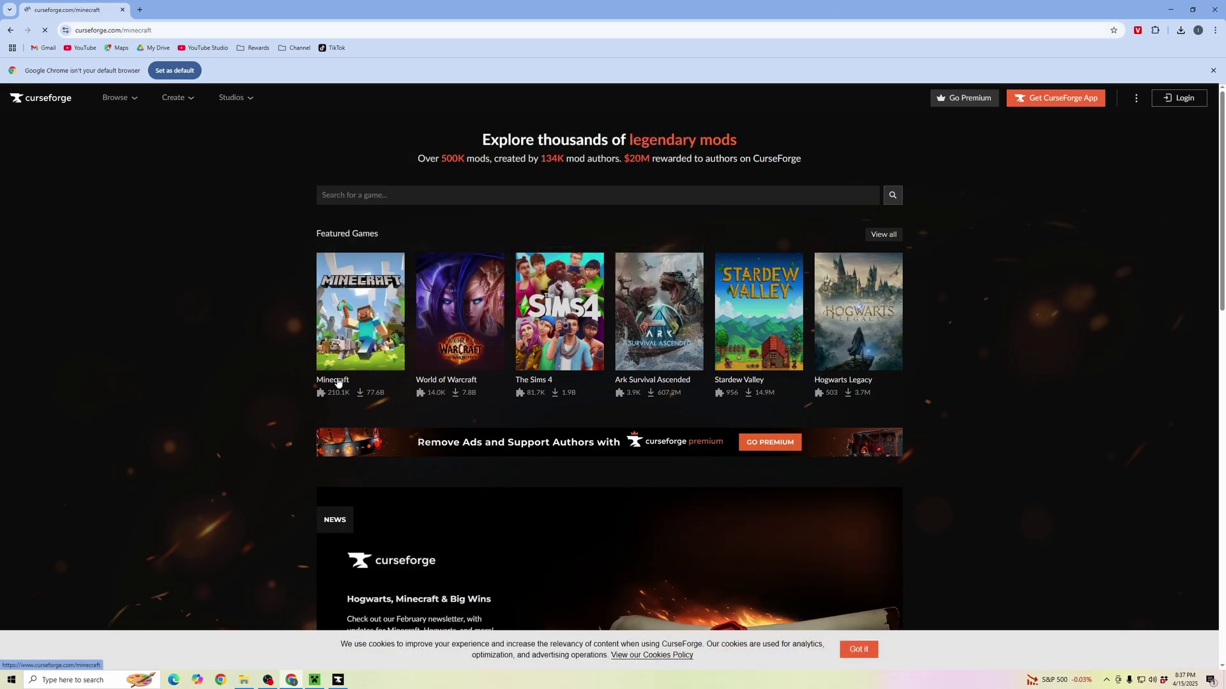
scroll(271, 347, down, 4)
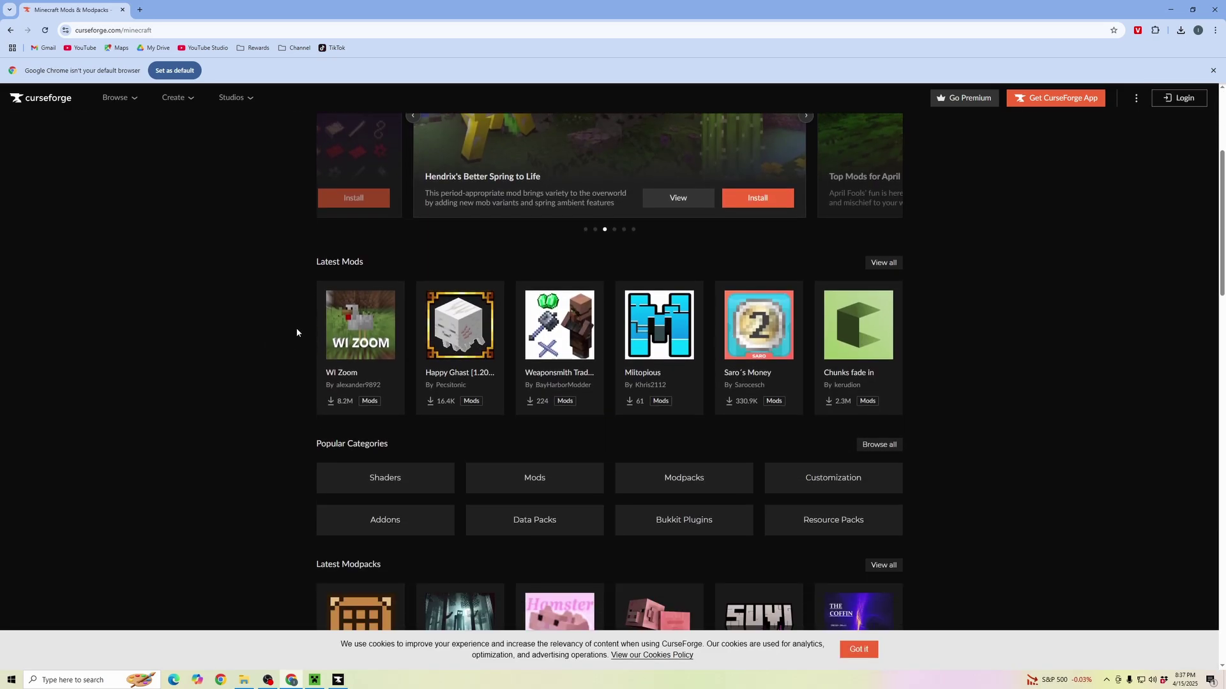
scroll(296, 332, down, 3)
click(528, 287)
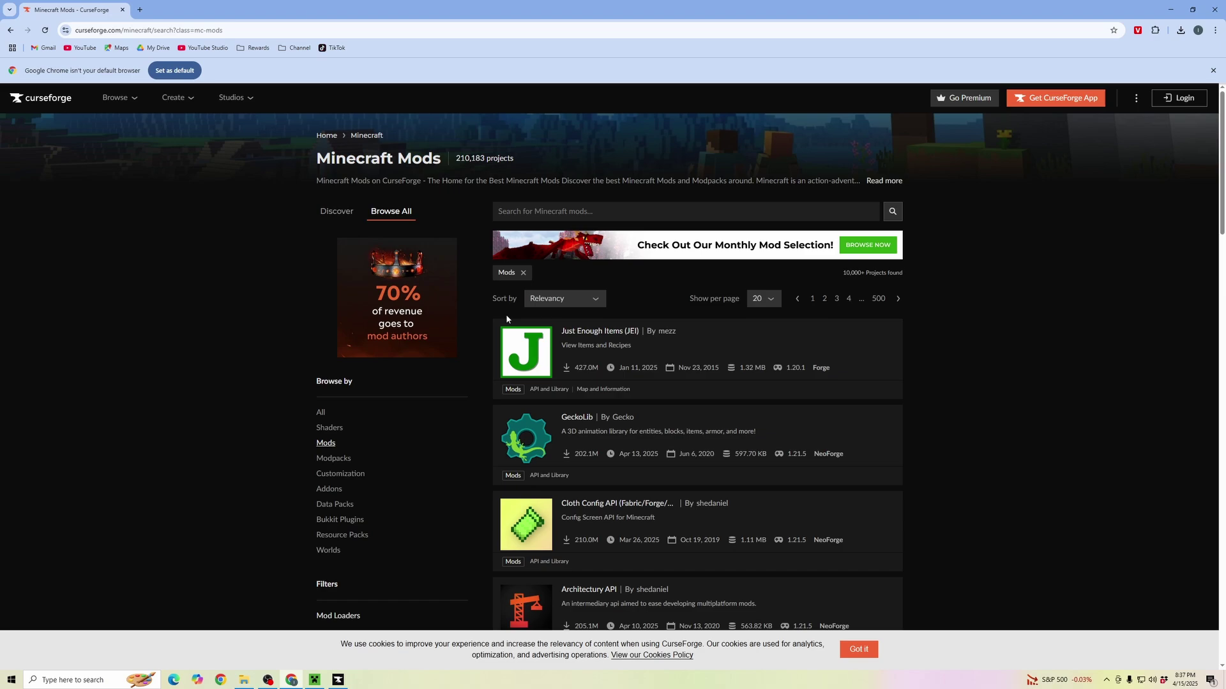
Sort the unfiltered Minecraft mod list by Popularity.
scroll(460, 335, down, 2)
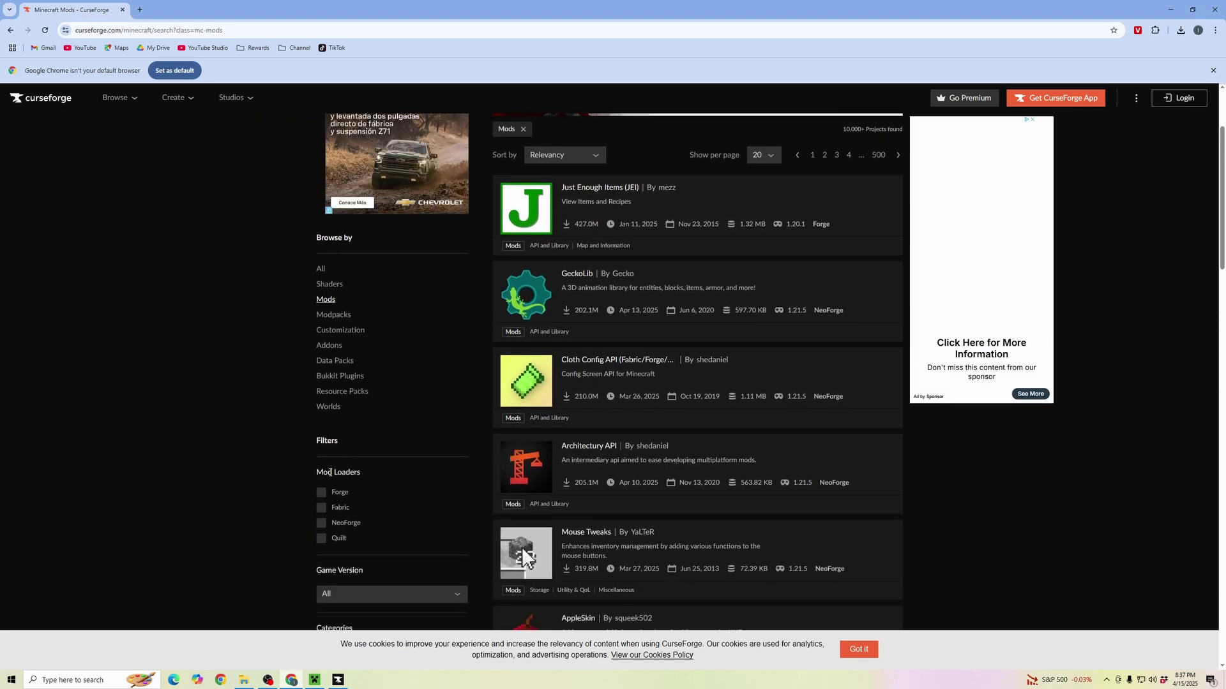
click(319, 493)
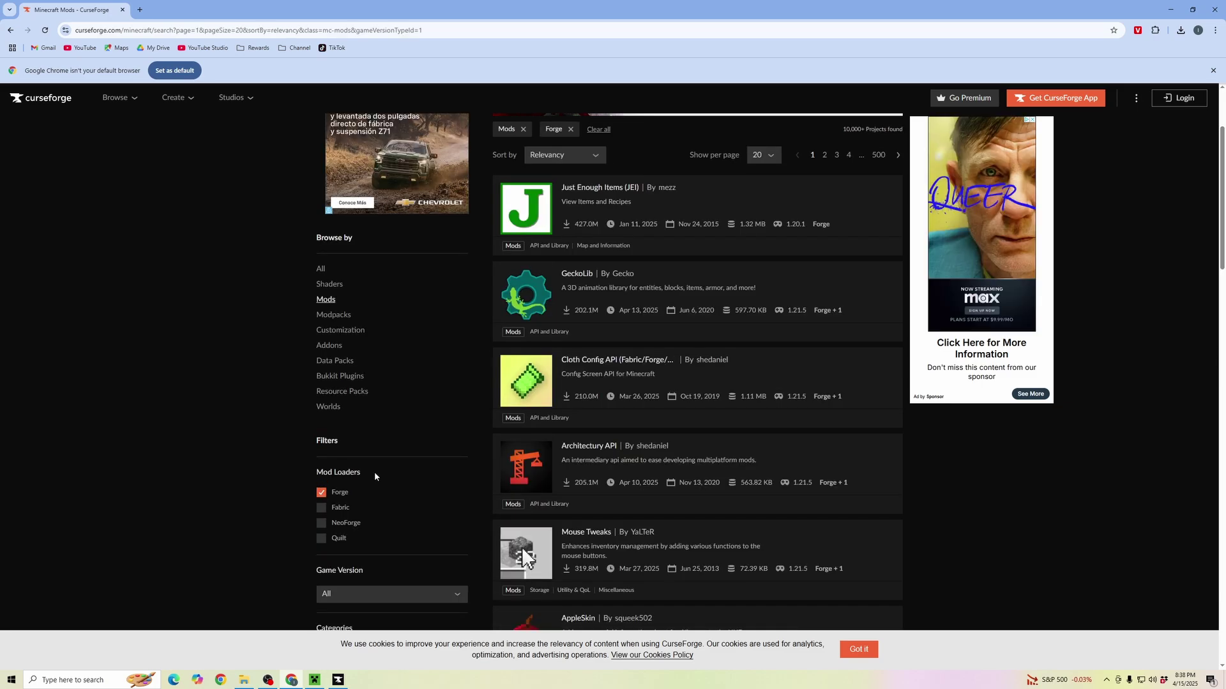
key(alt+Left)
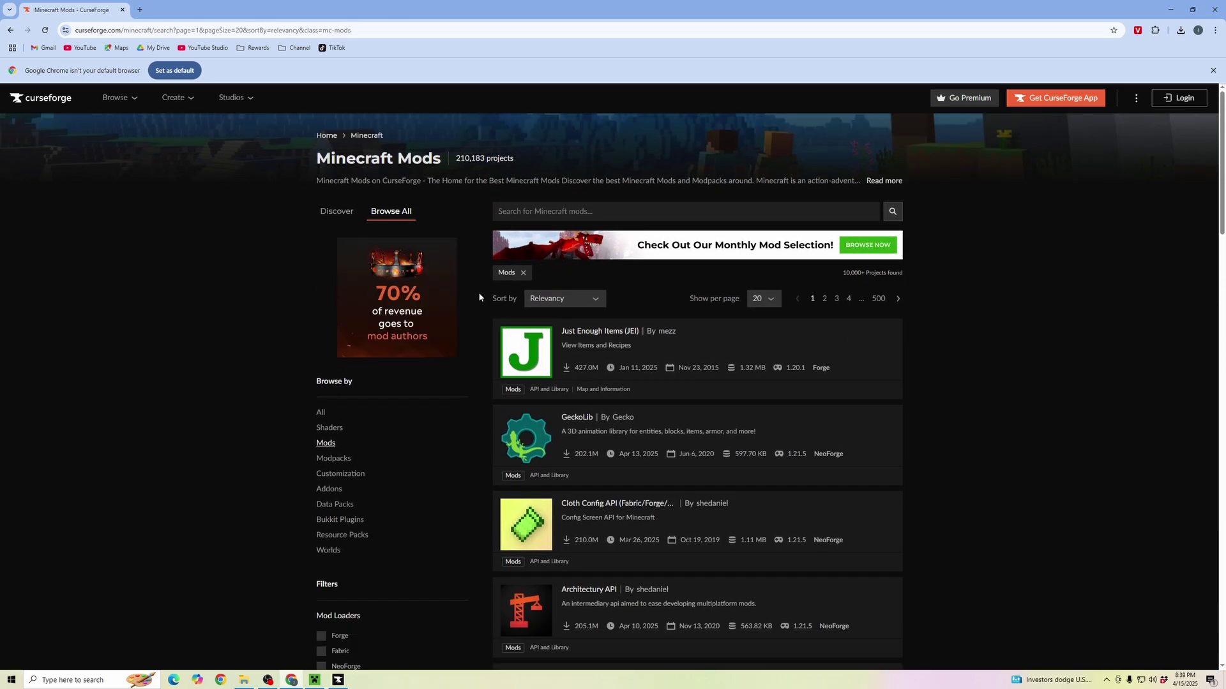
click(569, 300)
click(573, 334)
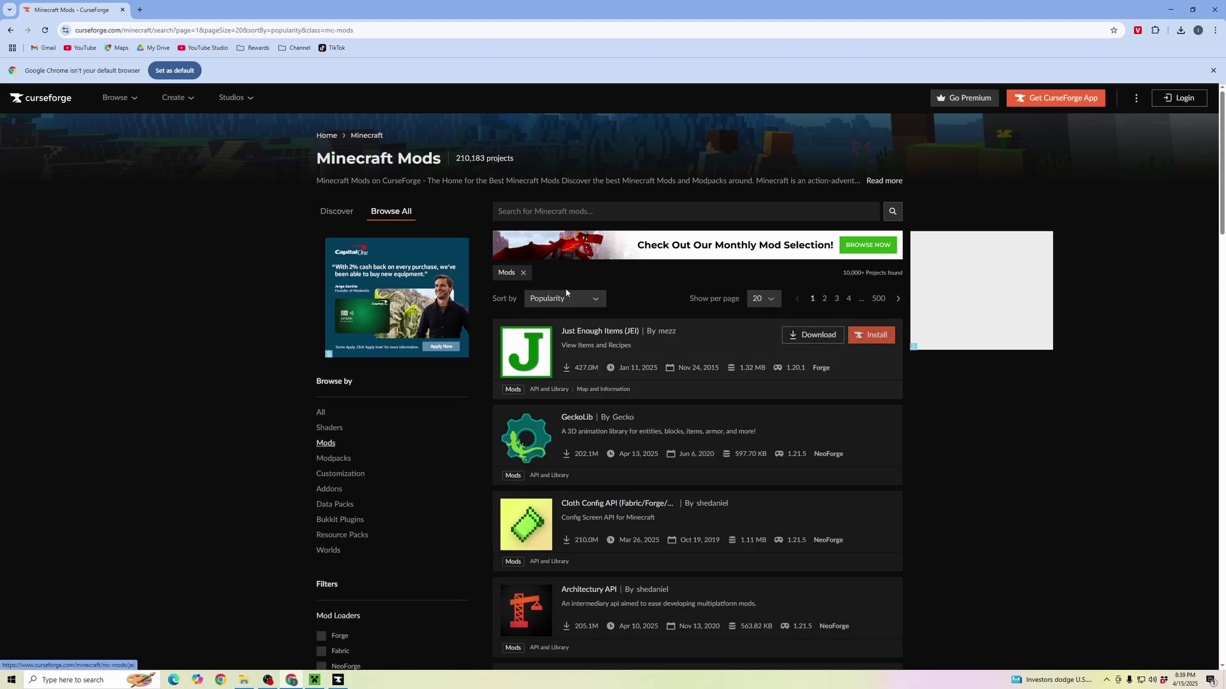
scroll(576, 418, down, 1)
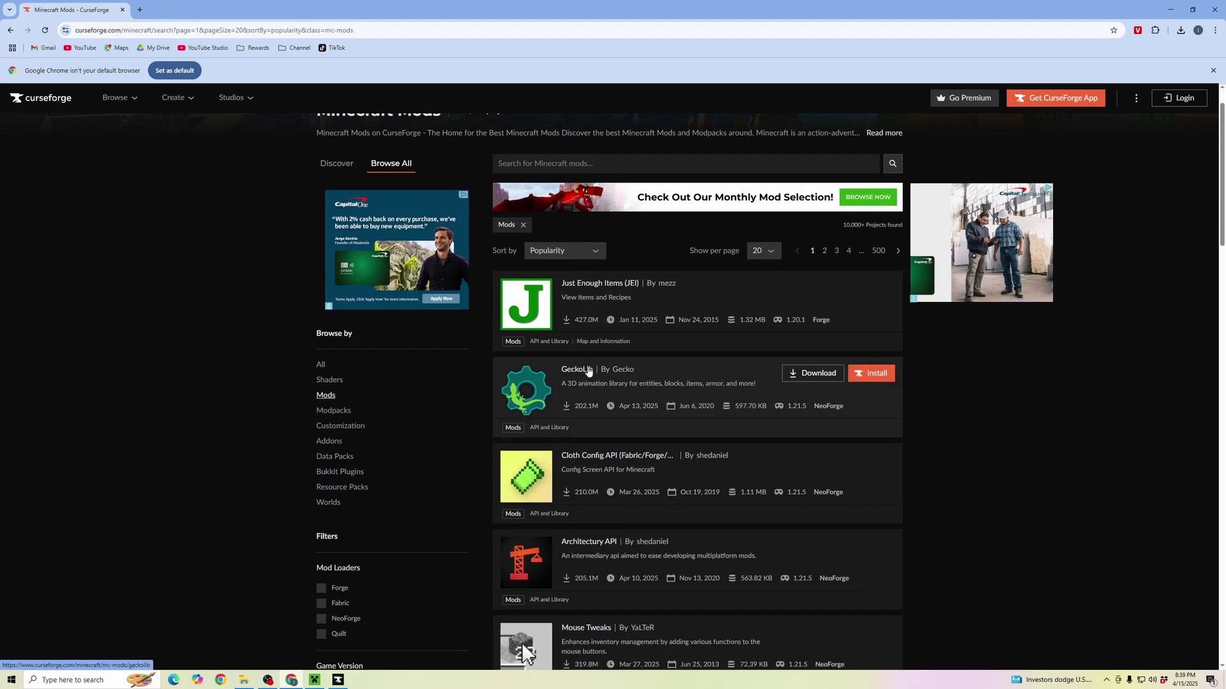
Download GeckoLib's 1.21.5 Forge jar (5.0-alpha2) and show it in the Downloads folder.
click(584, 373)
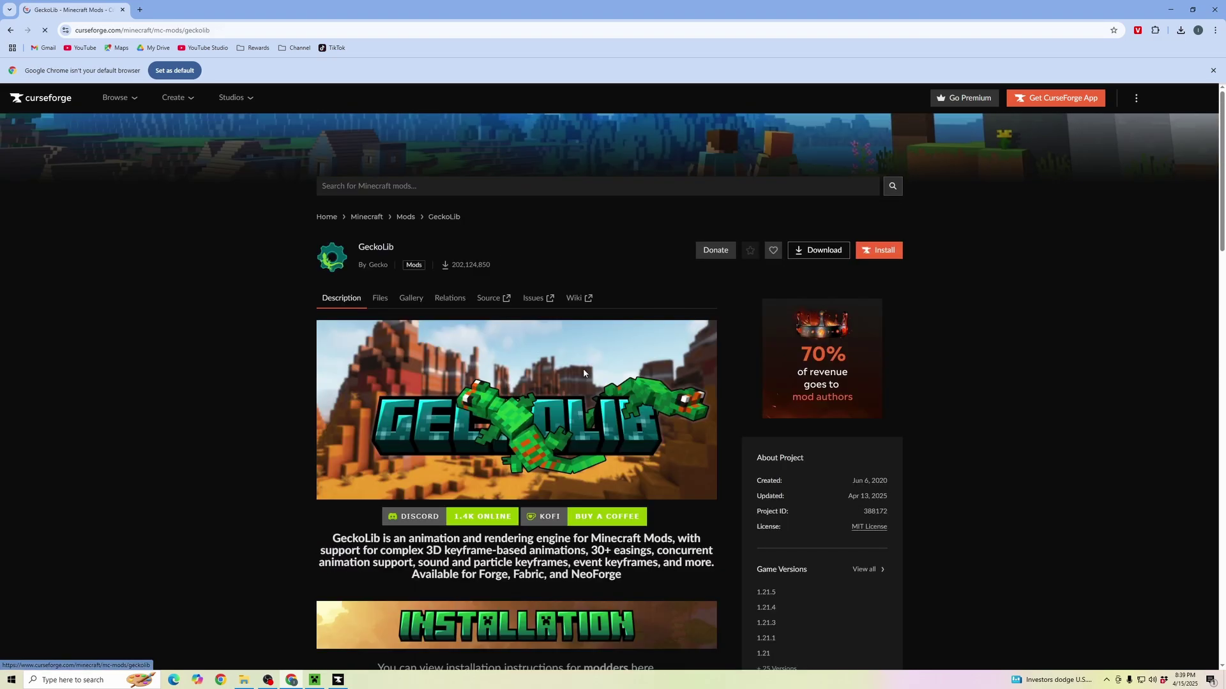
click(380, 300)
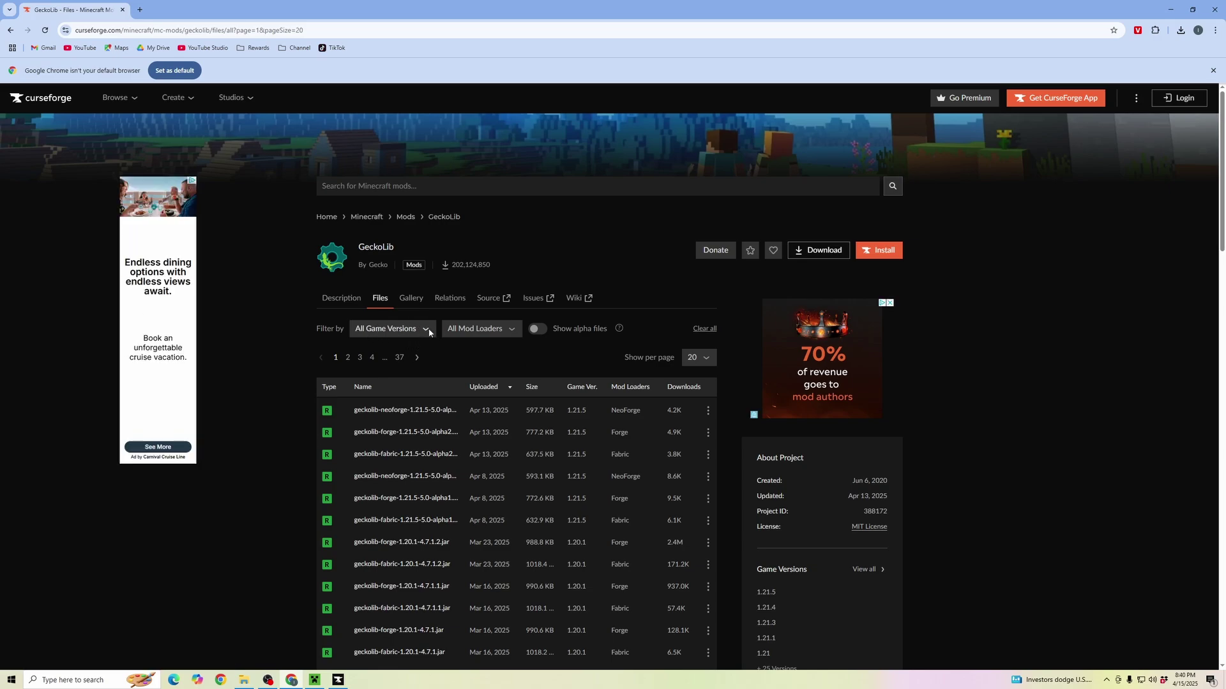
click(428, 331)
click(376, 364)
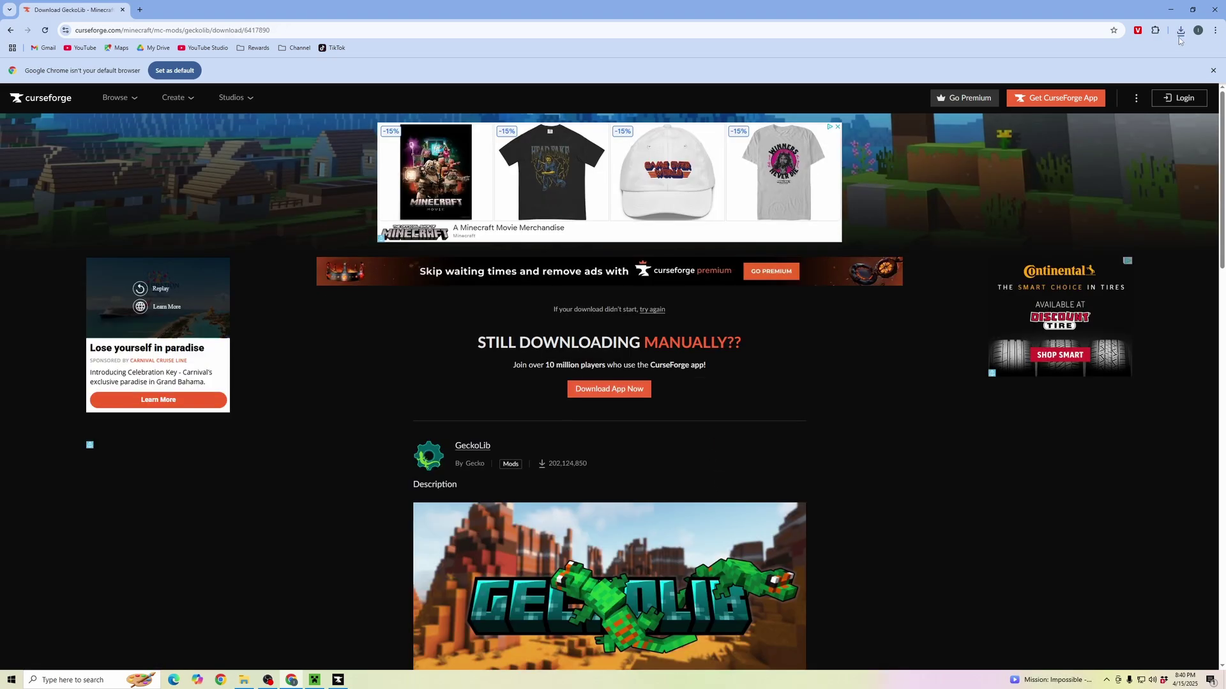
click(245, 681)
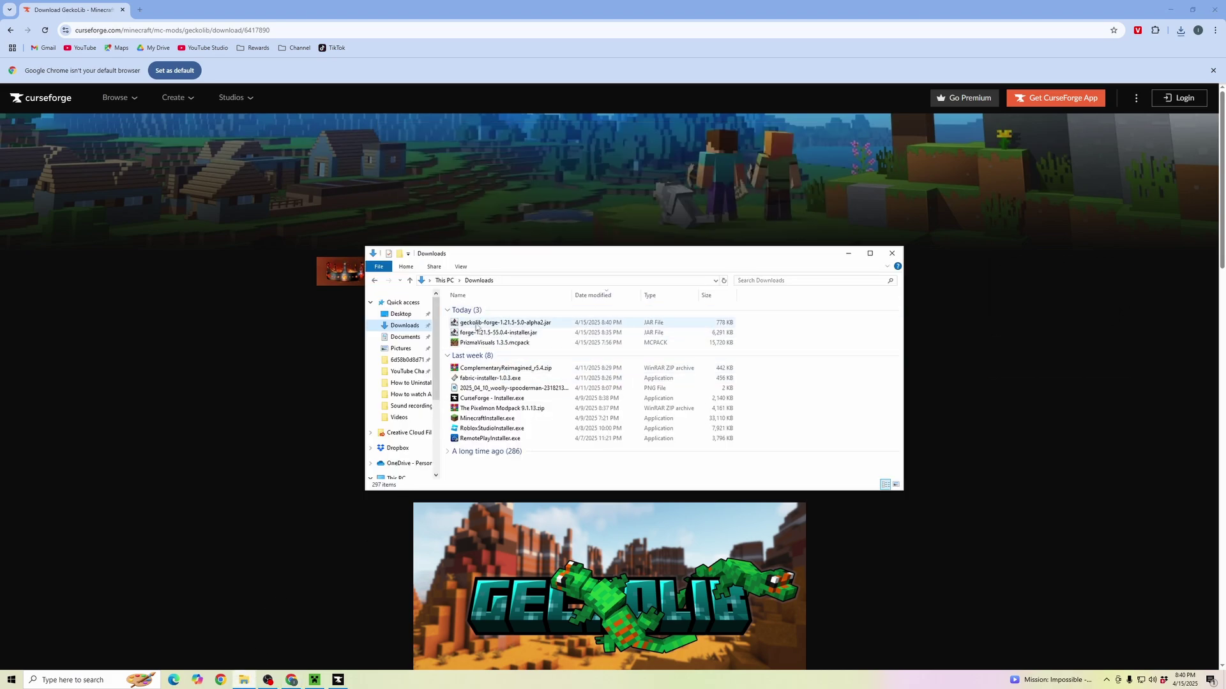
Open the appdata Roaming .minecraft mods folder via the Run dialog.
click(83, 680)
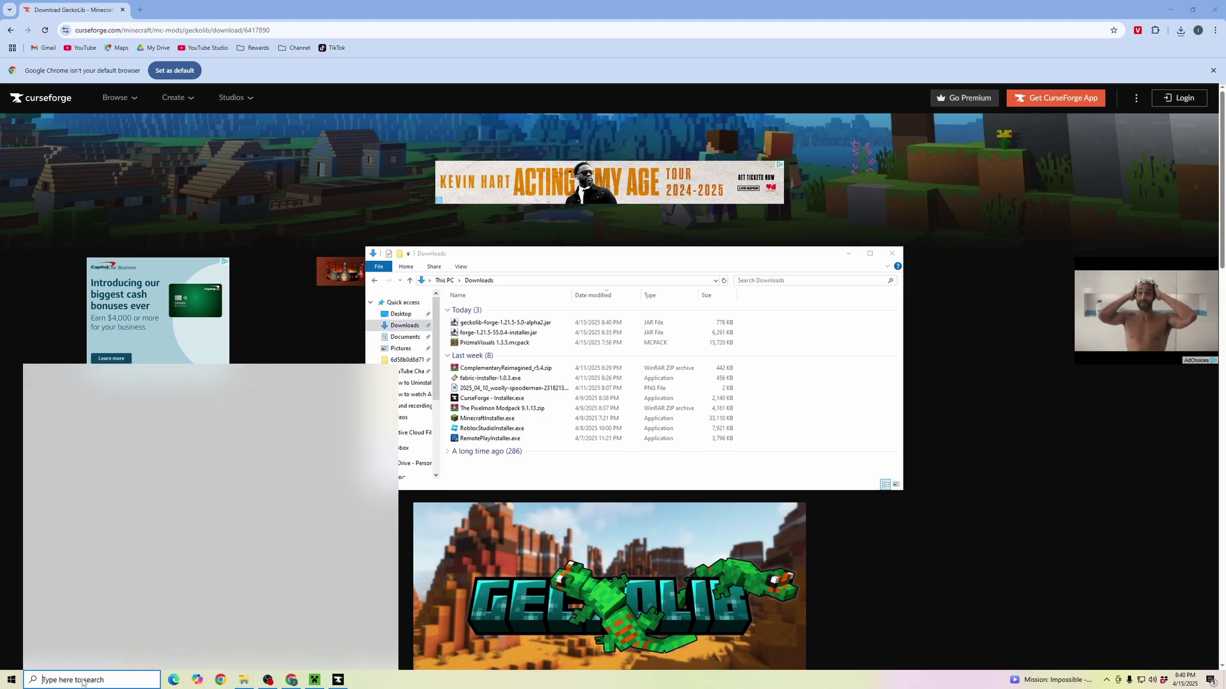
text(run)
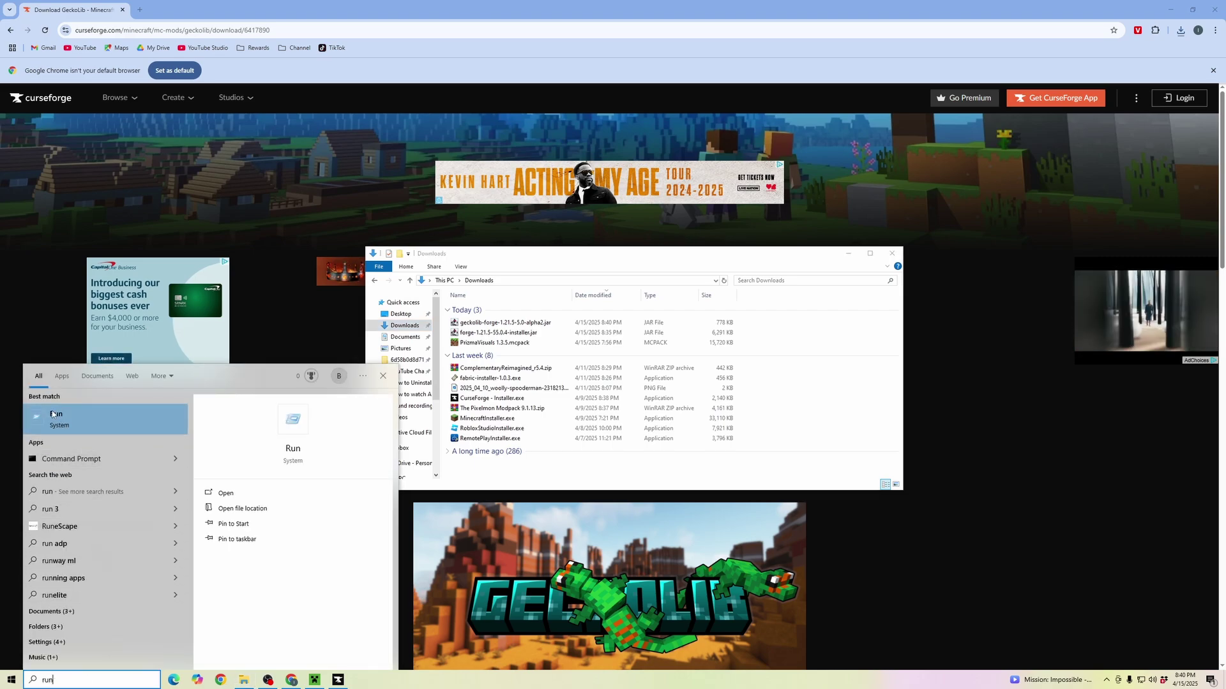
click(52, 415)
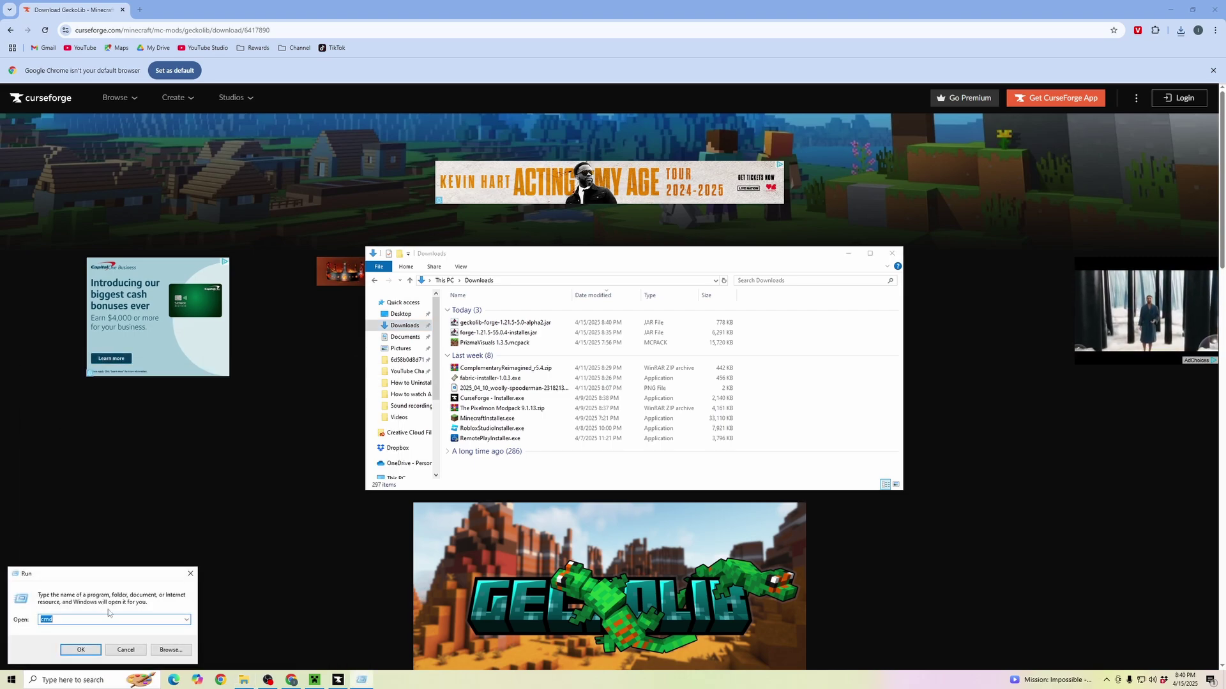
text(appdata)
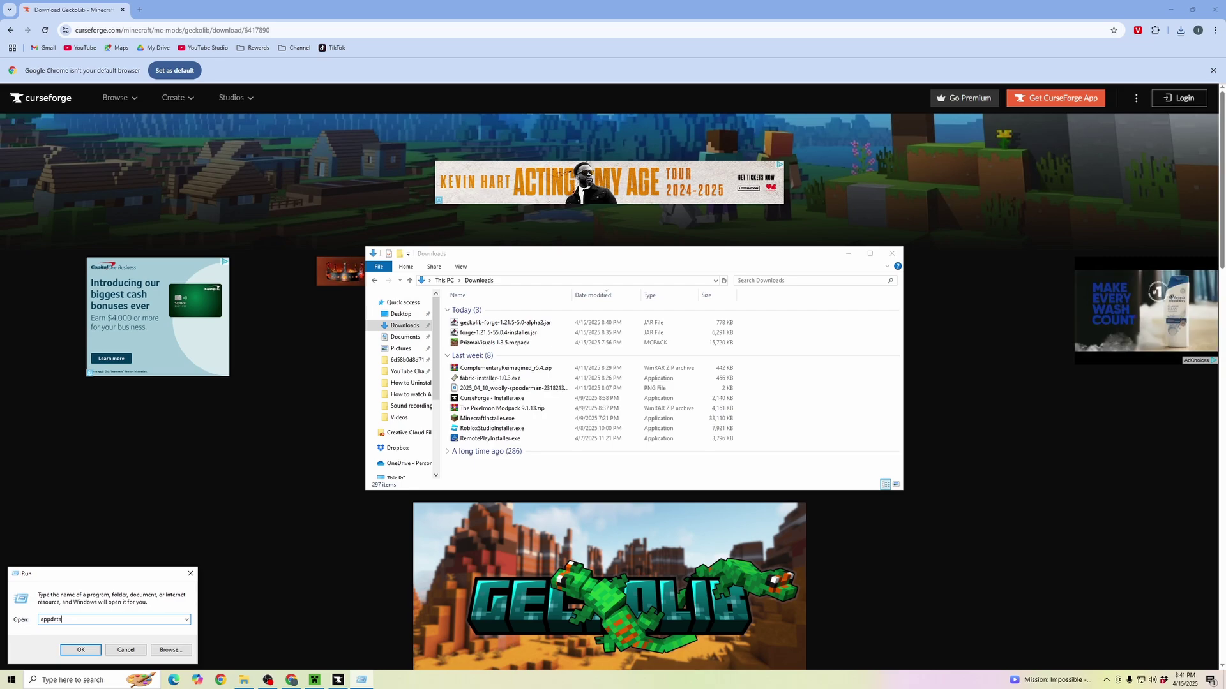
key(Return)
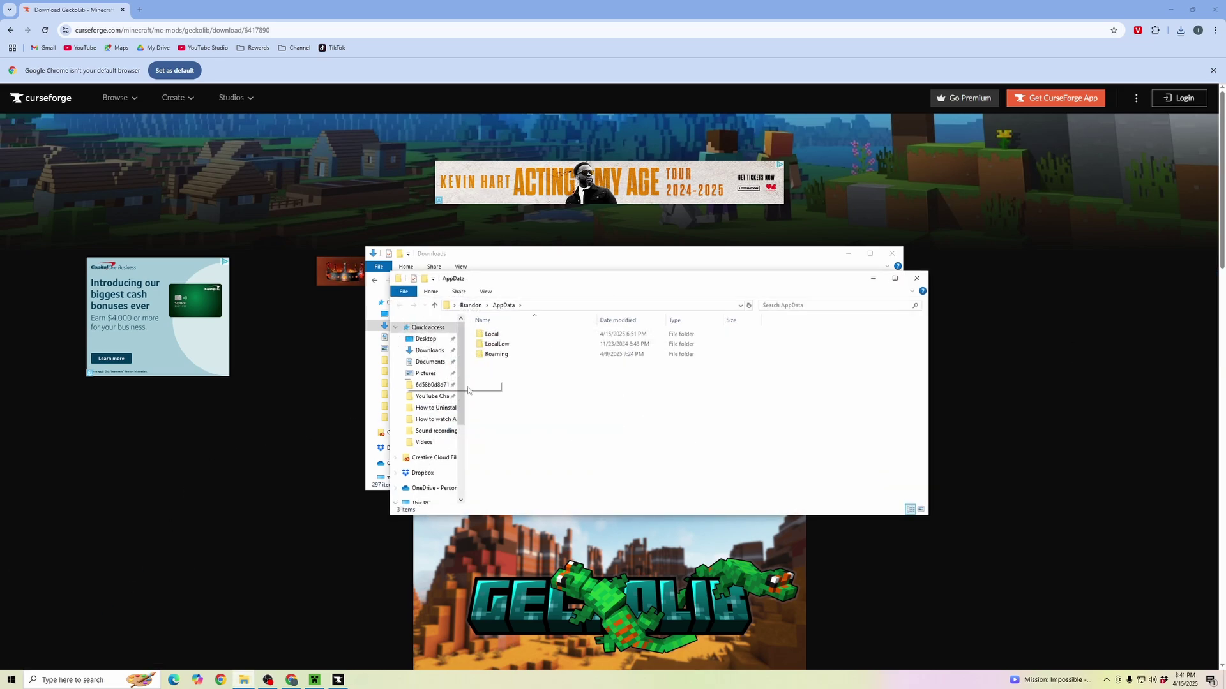
double_click(508, 355)
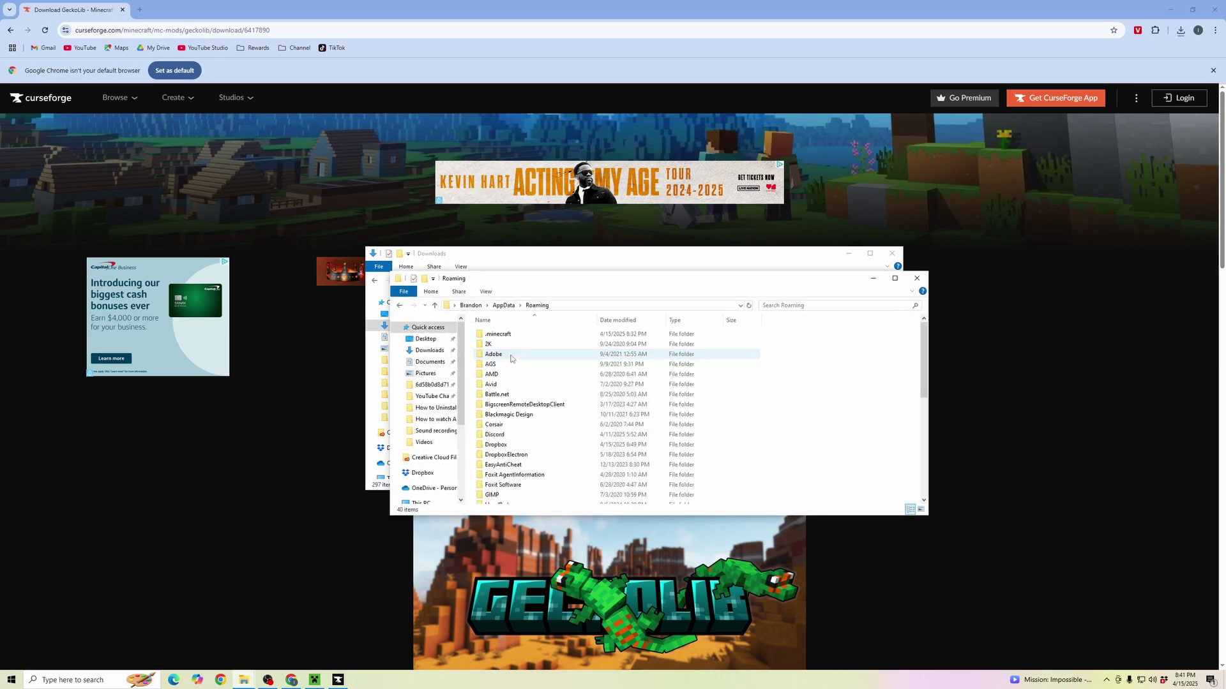
double_click(500, 336)
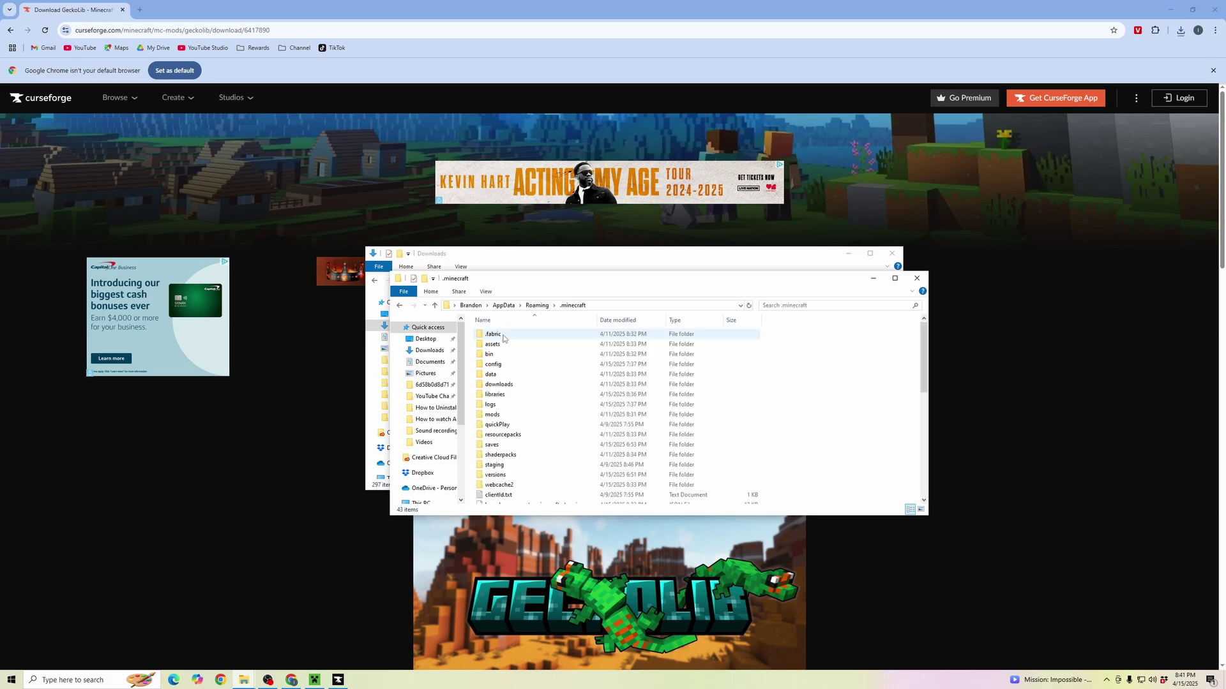
double_click(492, 416)
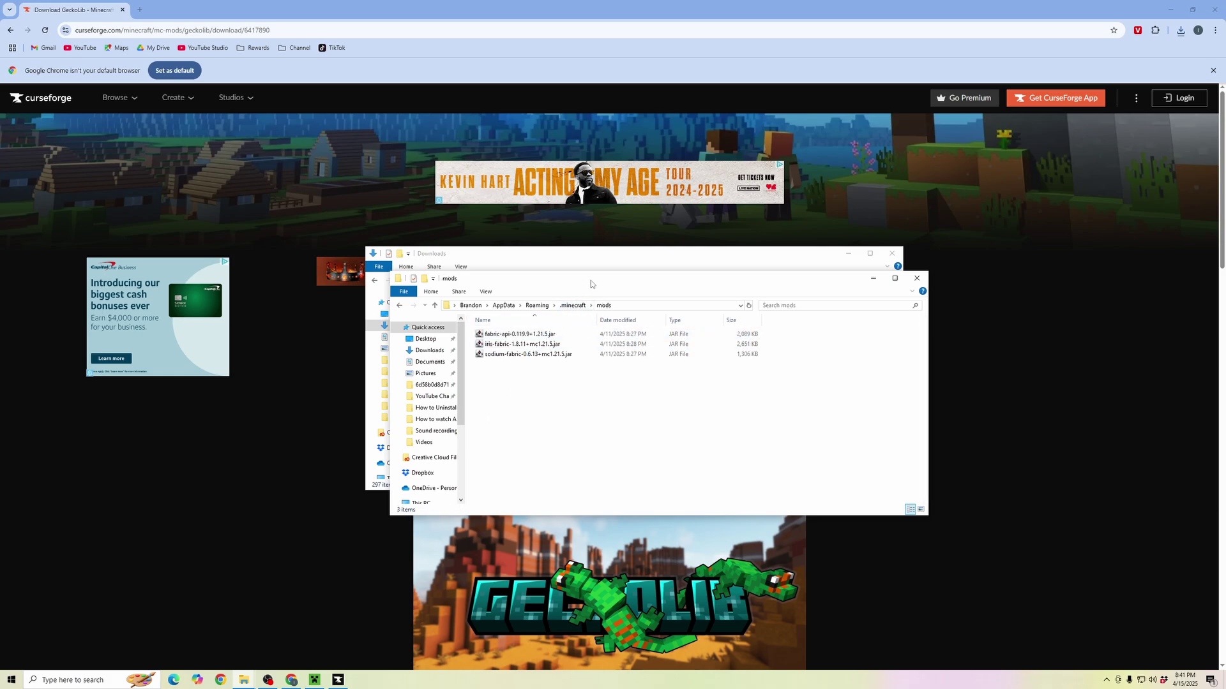
Move geckolib-forge-1.21.5-5.0-alpha2.jar from Downloads into the mods folder.
drag(591, 281, 368, 329)
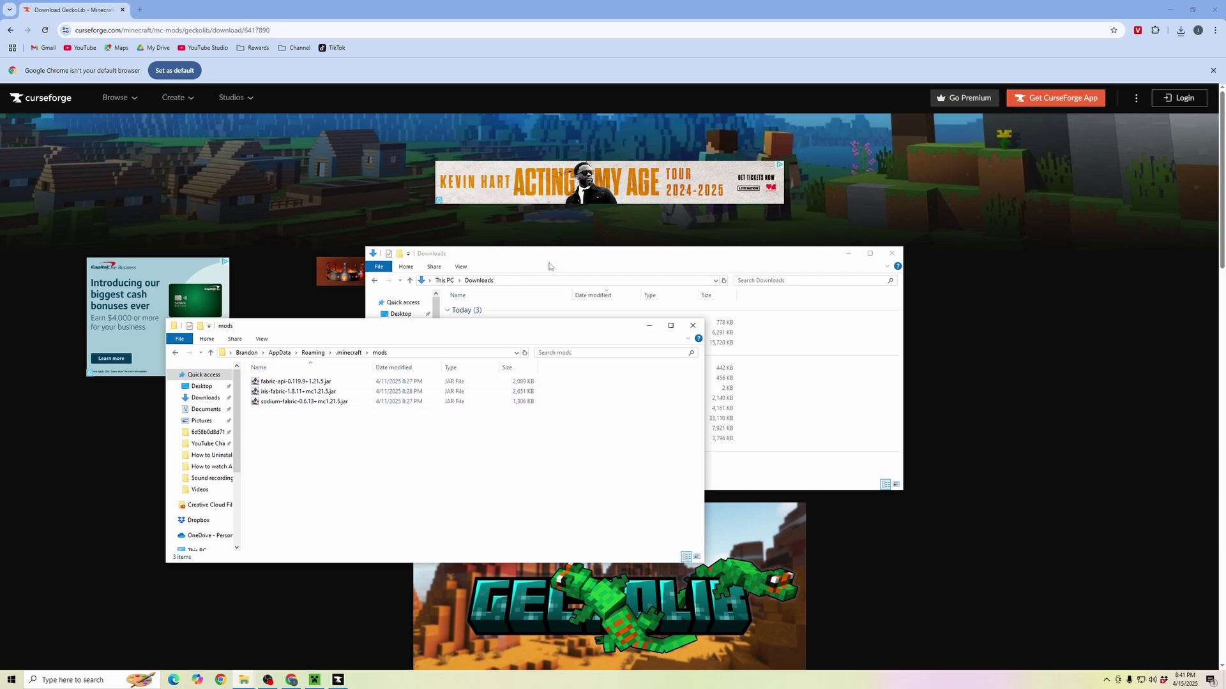
drag(552, 265, 692, 242)
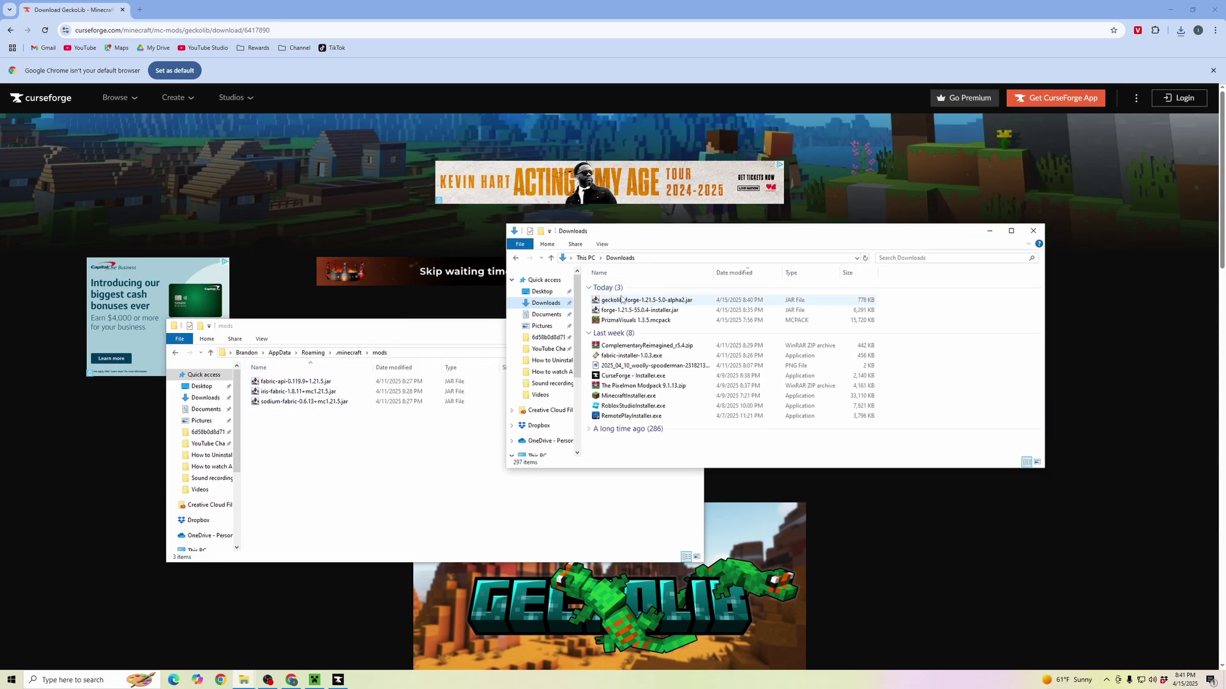
drag(625, 300, 284, 450)
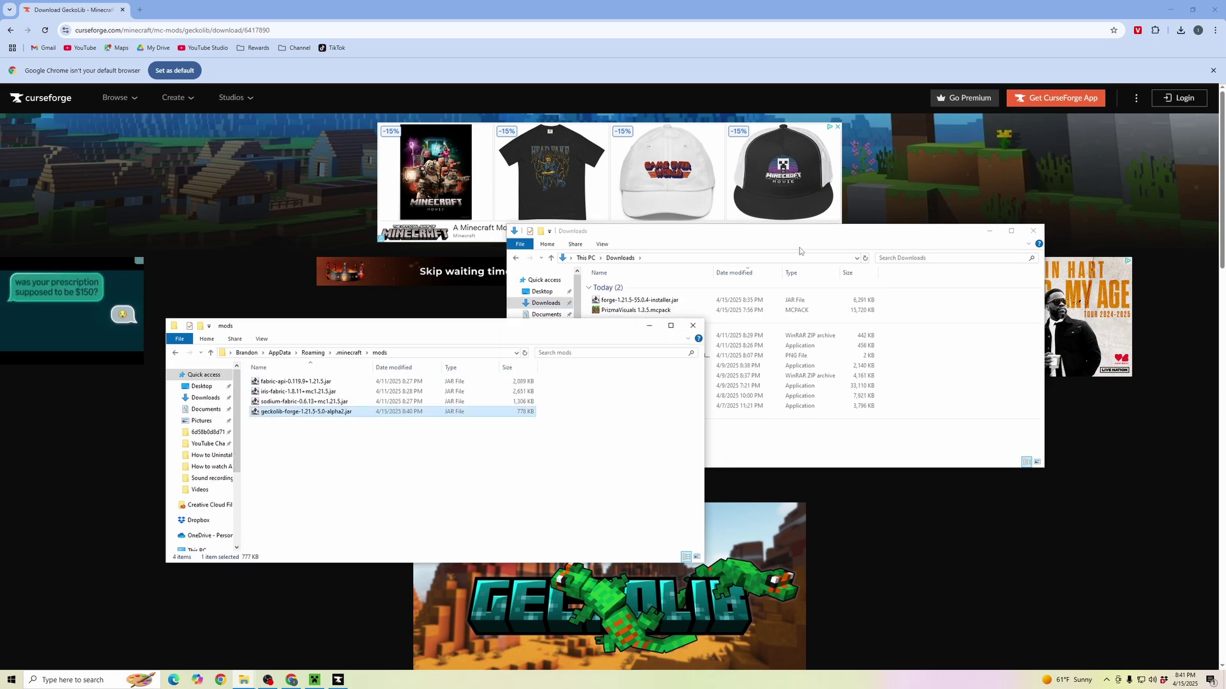
Launch the forge 1.21.5-forge-55.0.4 installation from the Minecraft Launcher.
click(1172, 31)
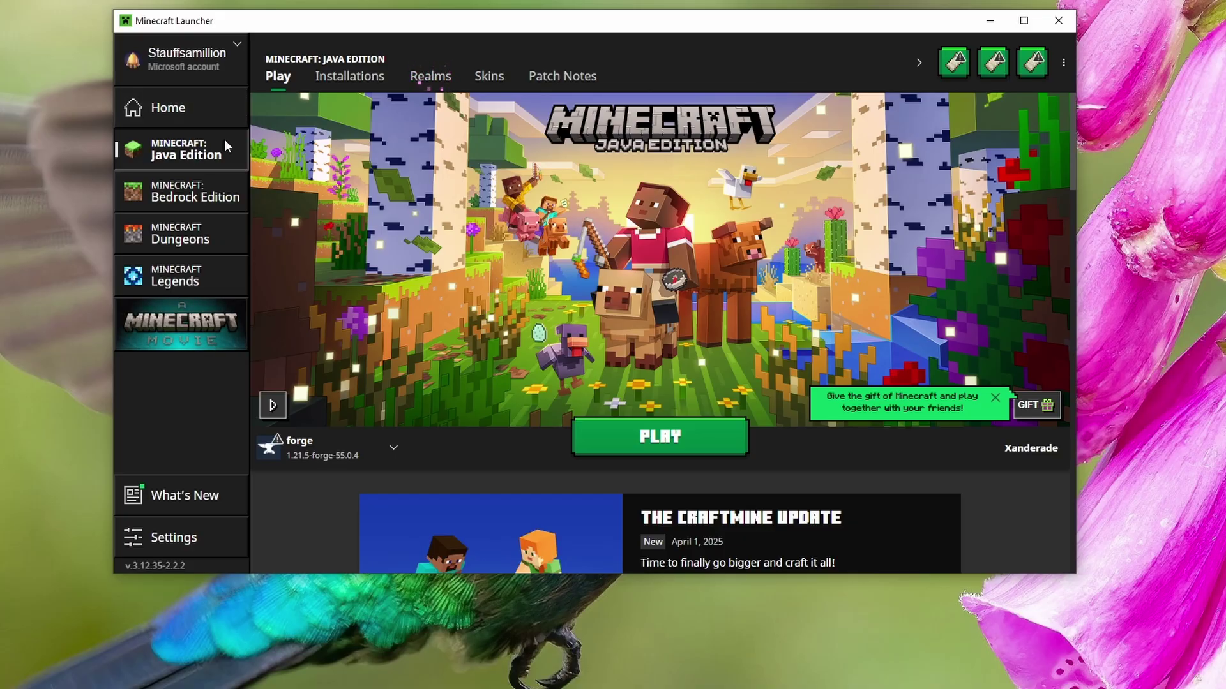
click(366, 444)
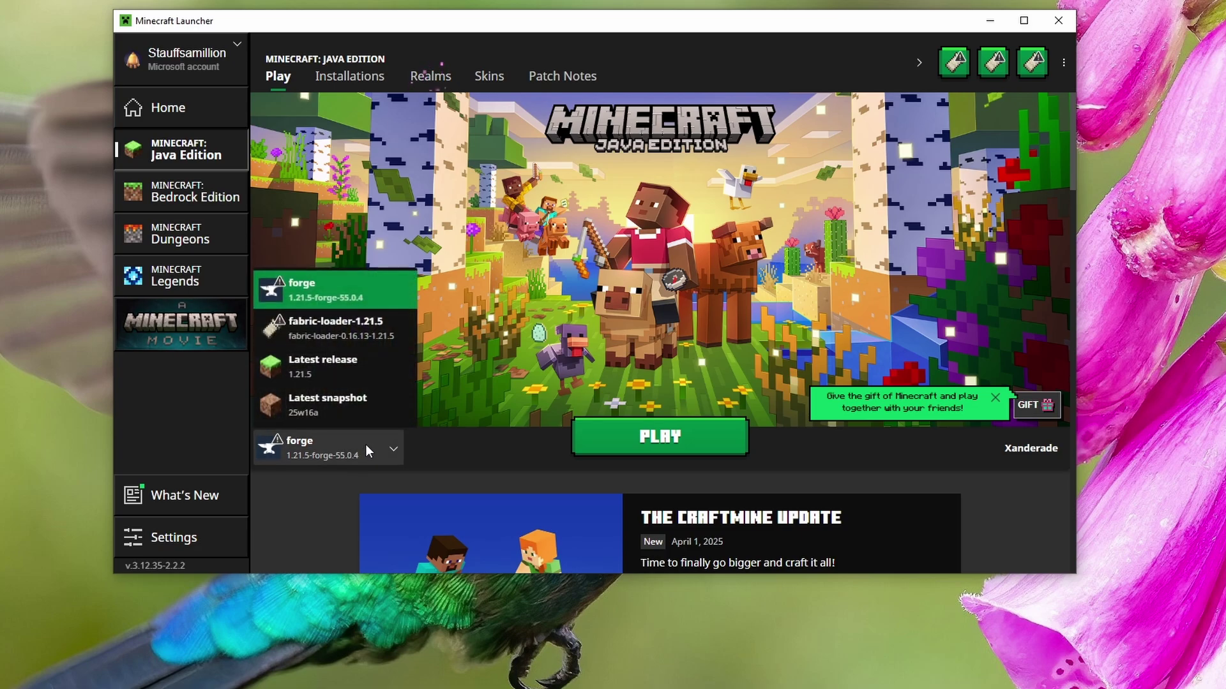
click(304, 285)
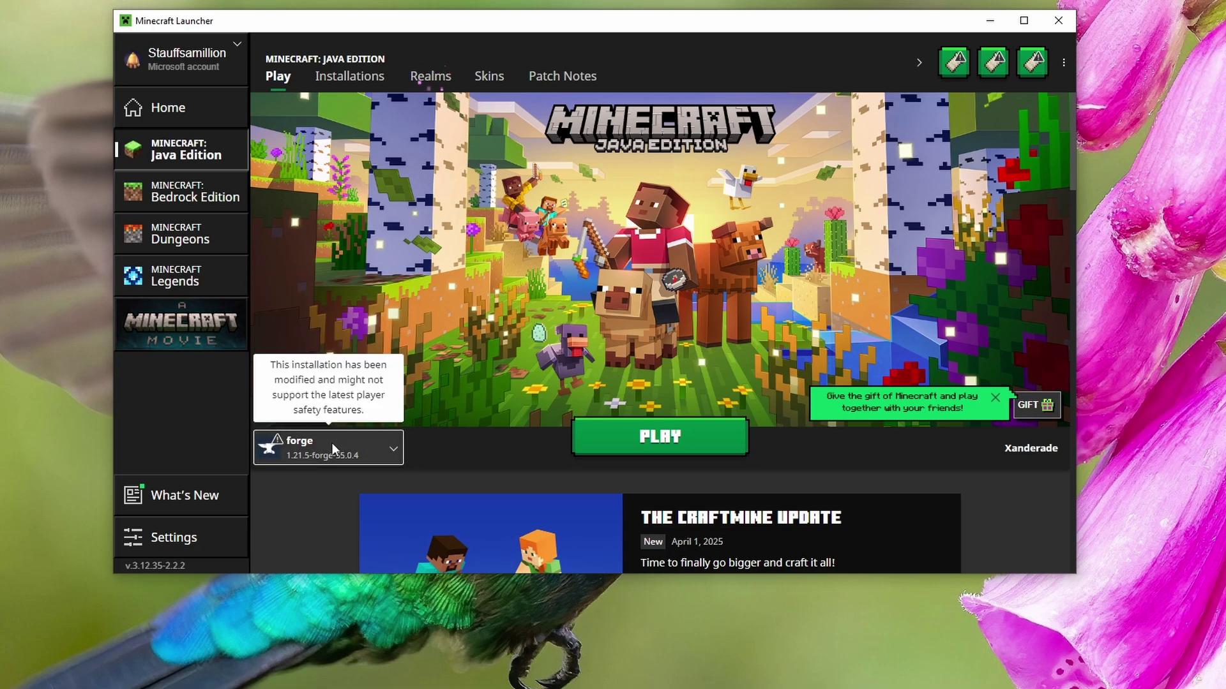
click(661, 447)
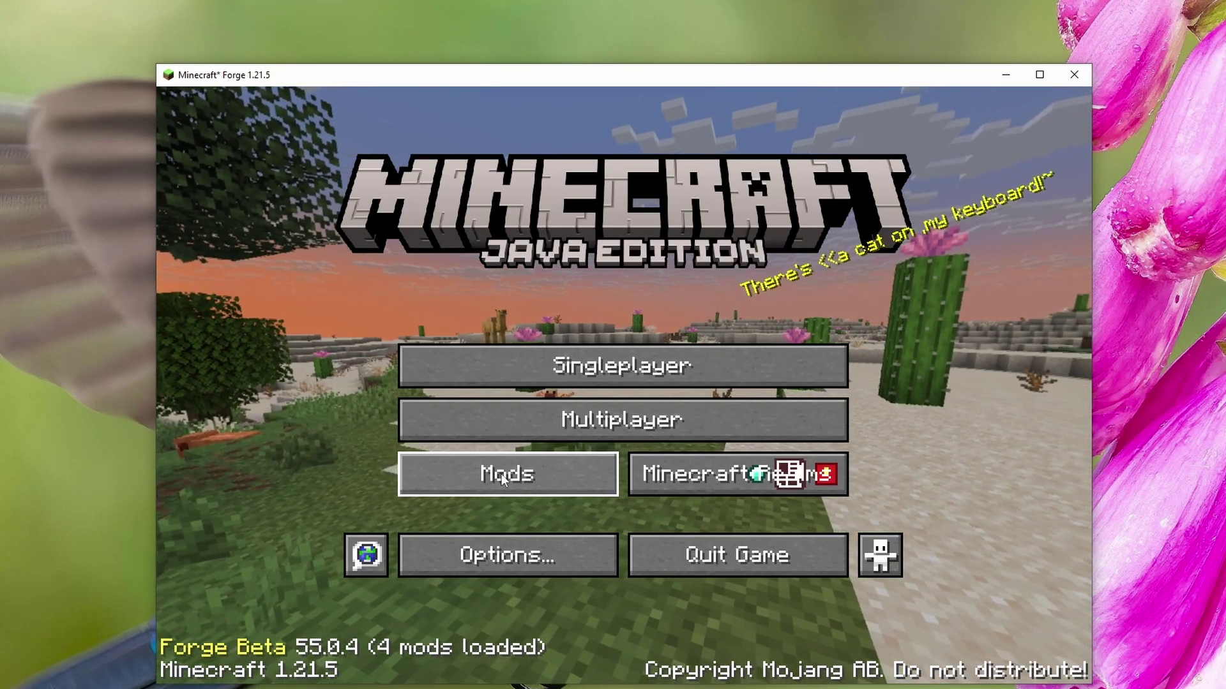
Confirm GeckoLib 5 version 5.0-alpha2 appears in the Mods list, then return to the title screen.
click(503, 479)
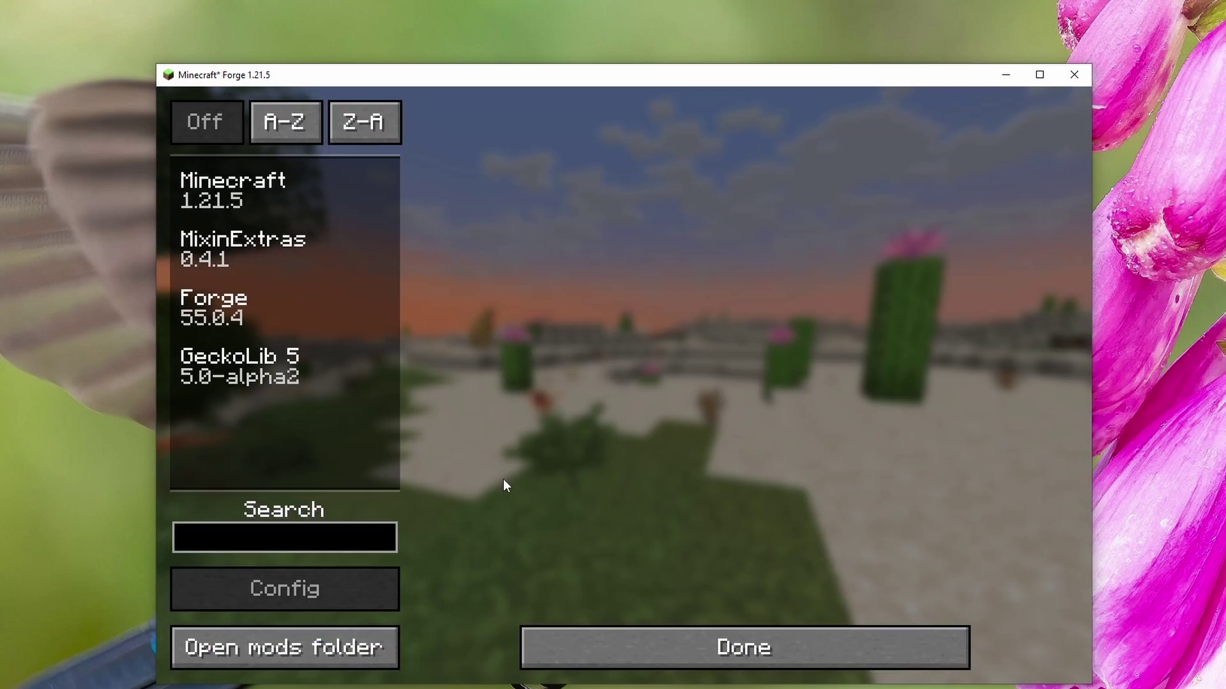
click(246, 374)
click(253, 194)
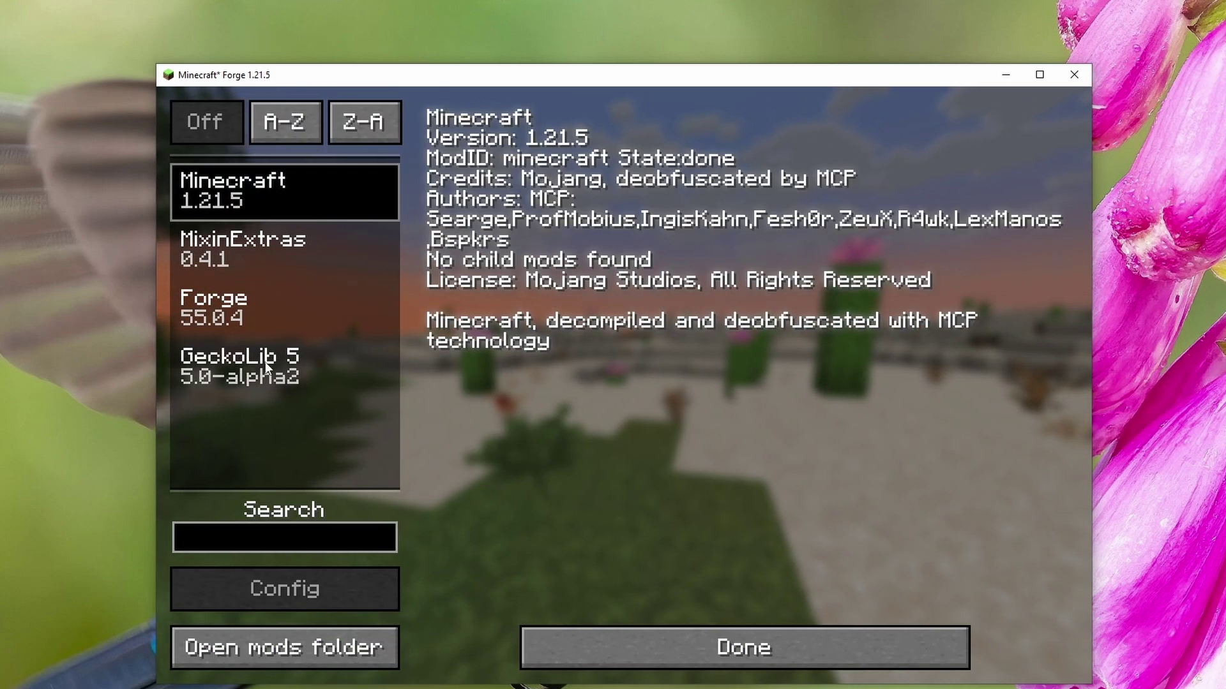
click(259, 378)
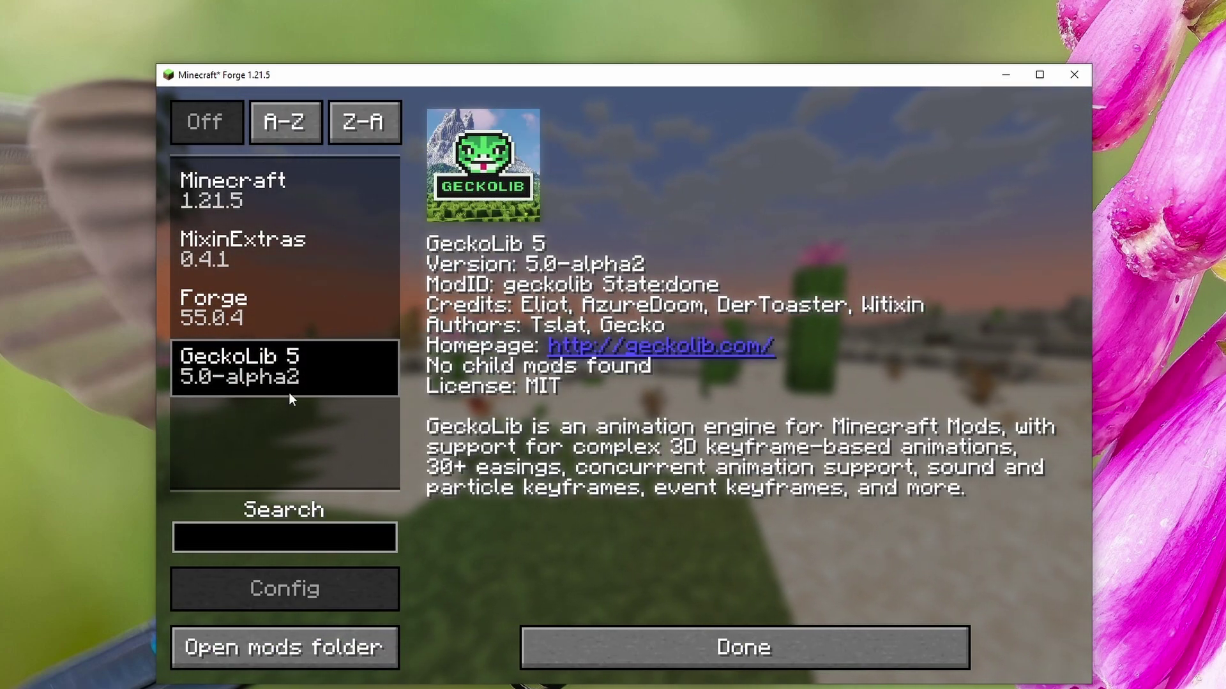
click(729, 650)
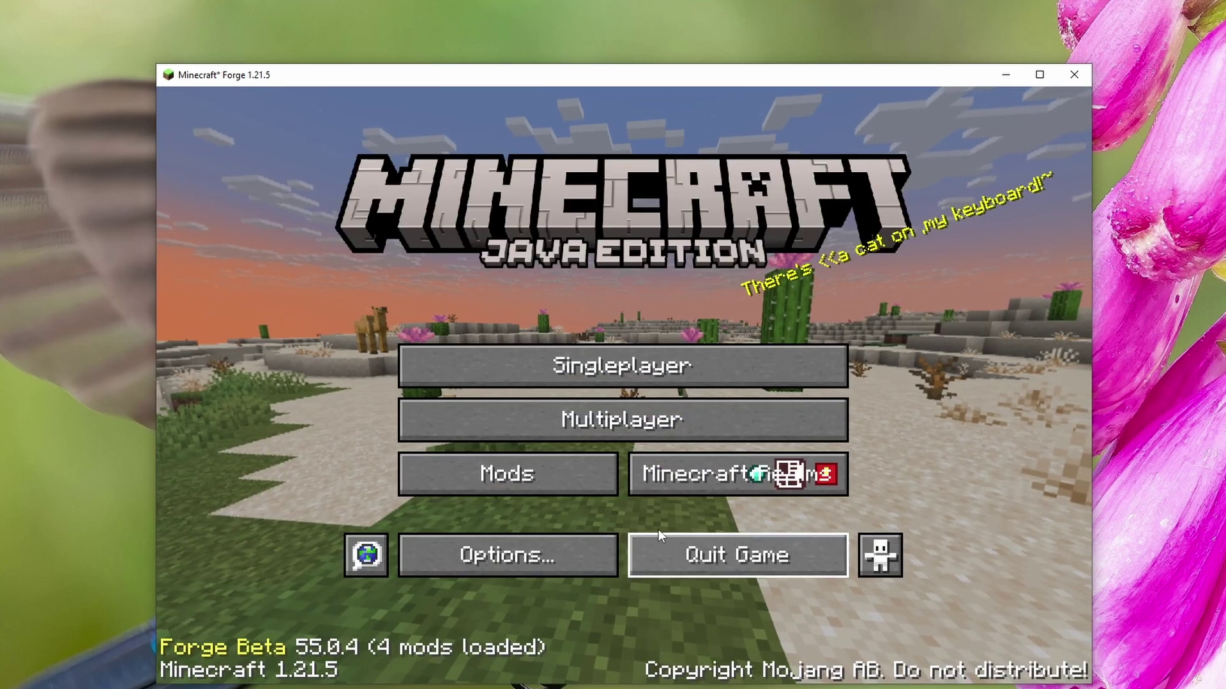
Create and load a Singleplayer world named New World with default Survival settings.
click(635, 362)
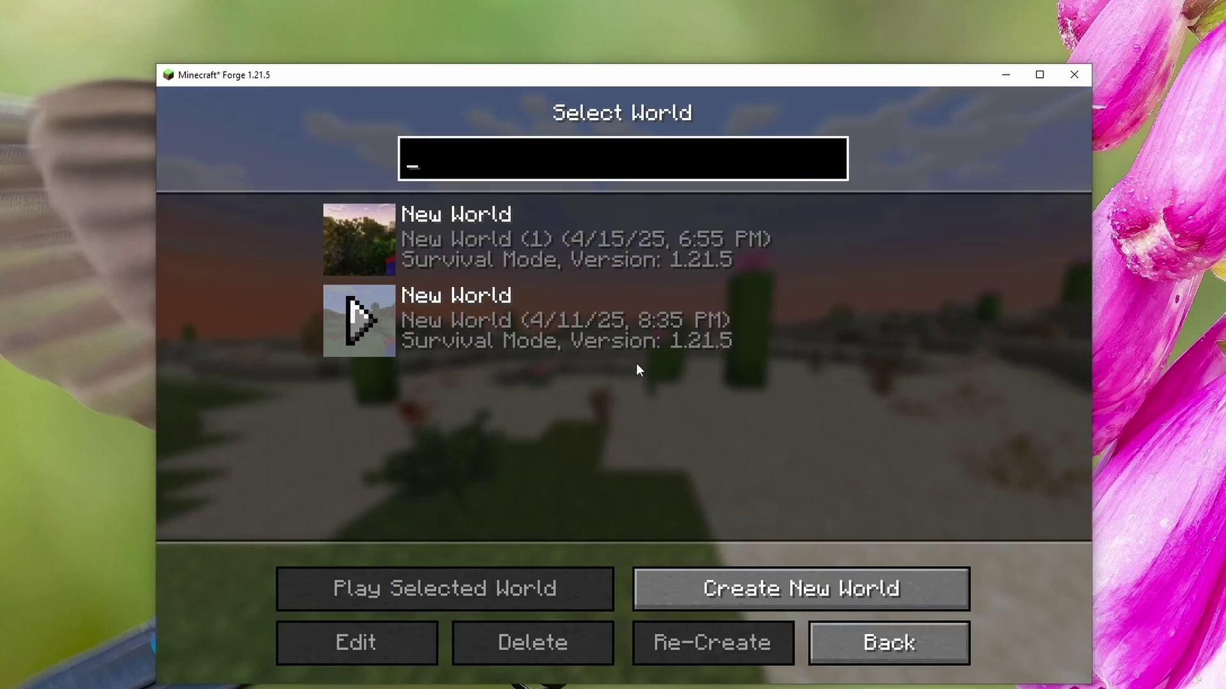
click(700, 595)
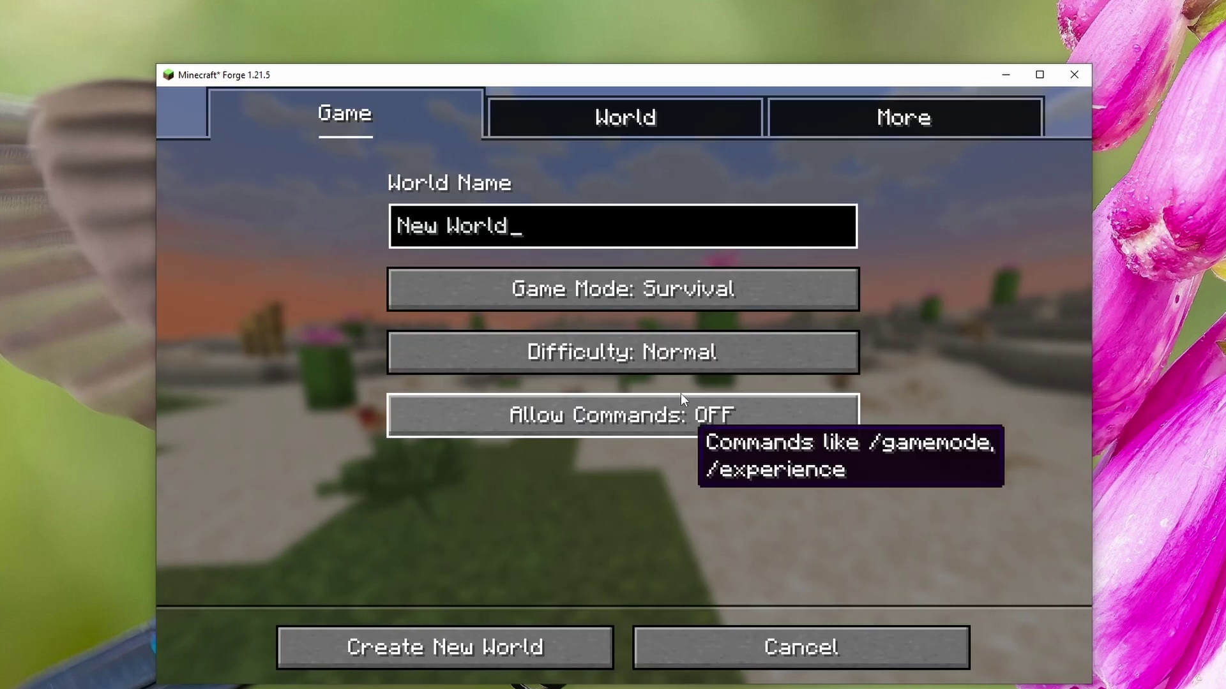
key(Return)
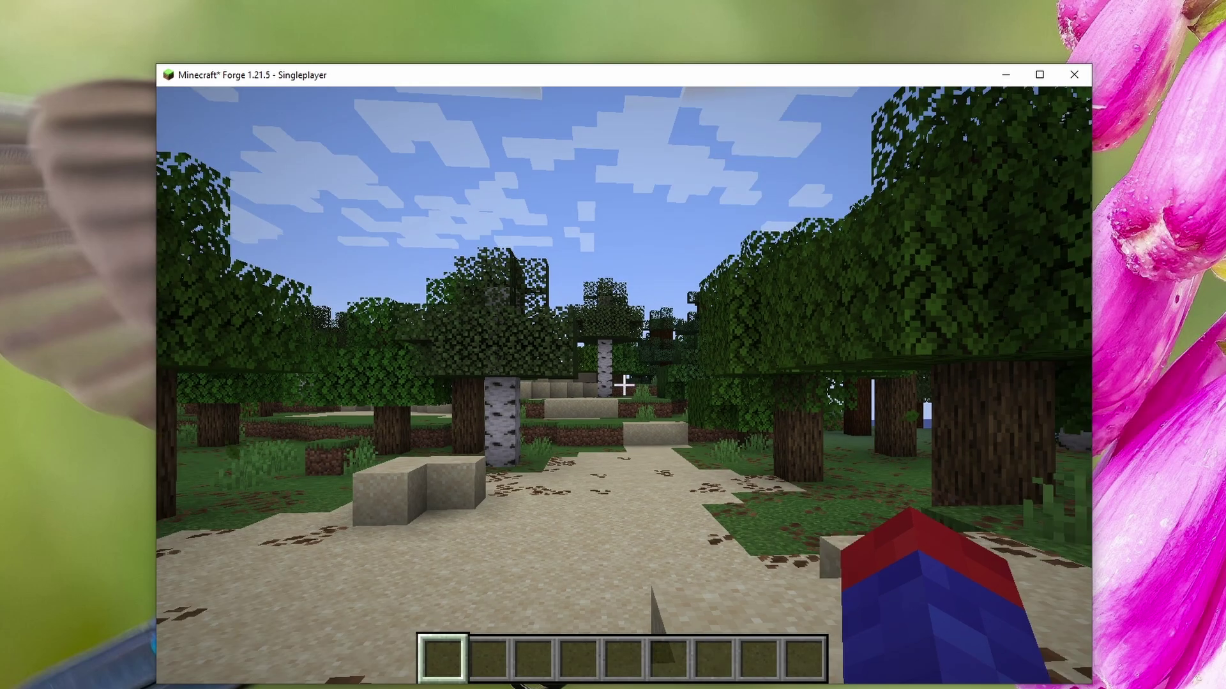
mouse_move(624, 385)
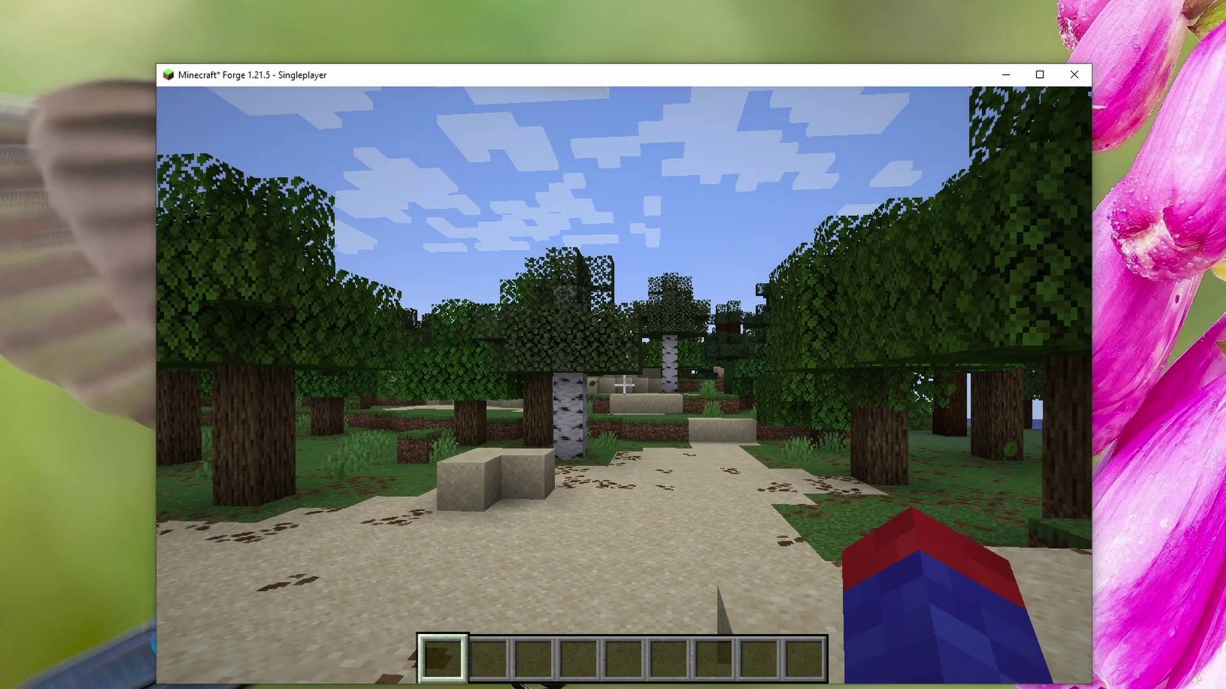